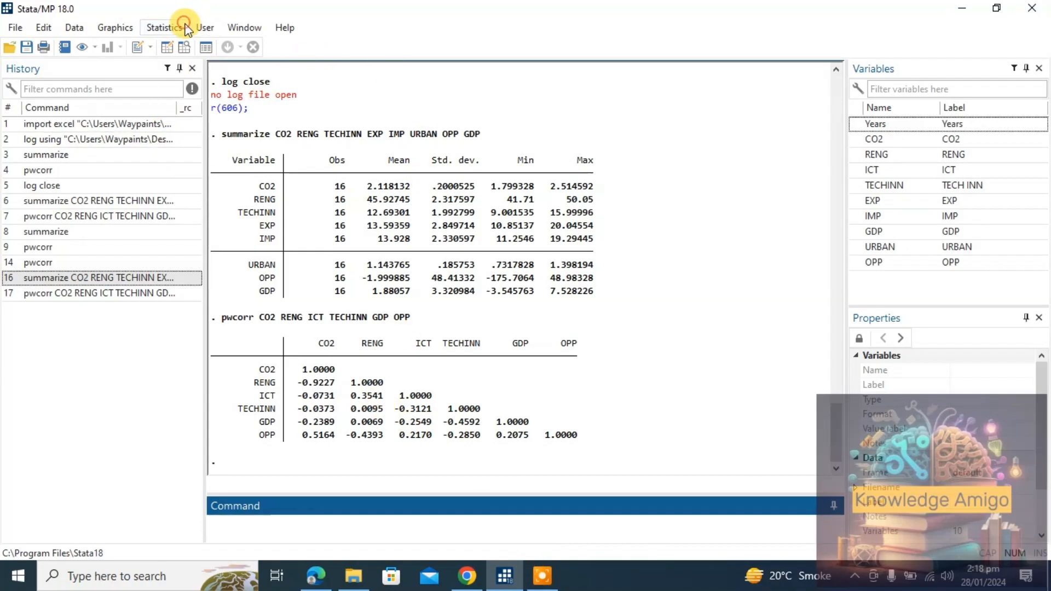
Start a linear regression model with GDP as the dependent variable.
{"action": "left_click", "coordinate": [164, 28]}
{"action": "mouse_move", "coordinate": [296, 62]}
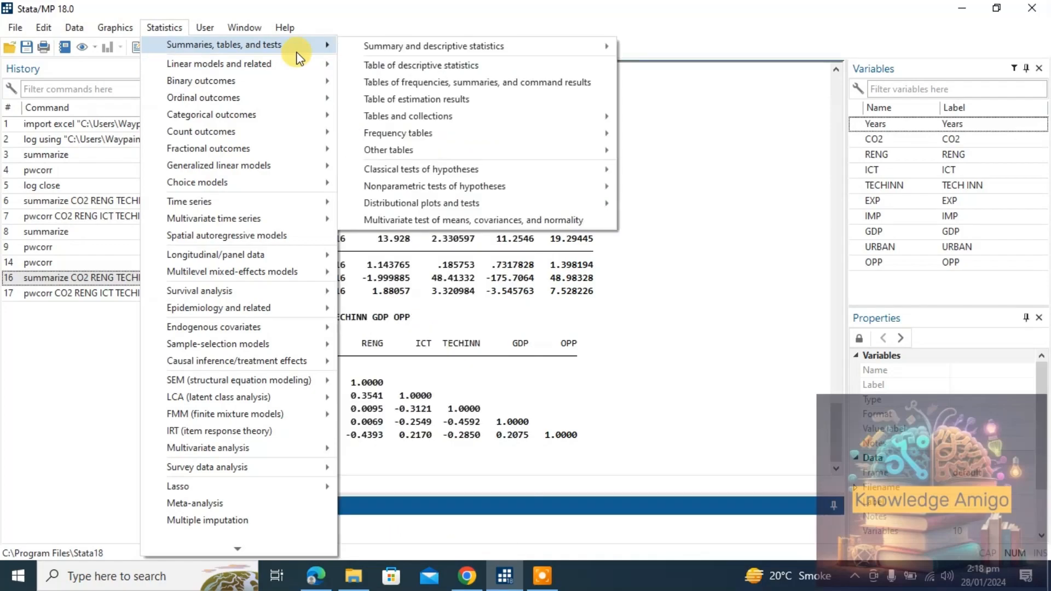
{"action": "mouse_move", "coordinate": [452, 173]}
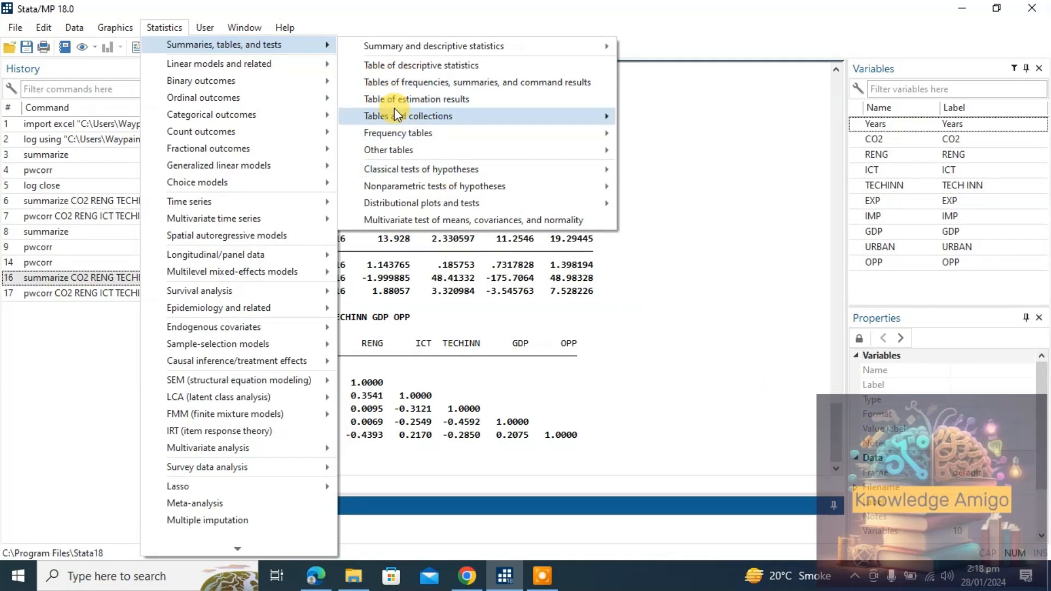
{"action": "mouse_move", "coordinate": [394, 108]}
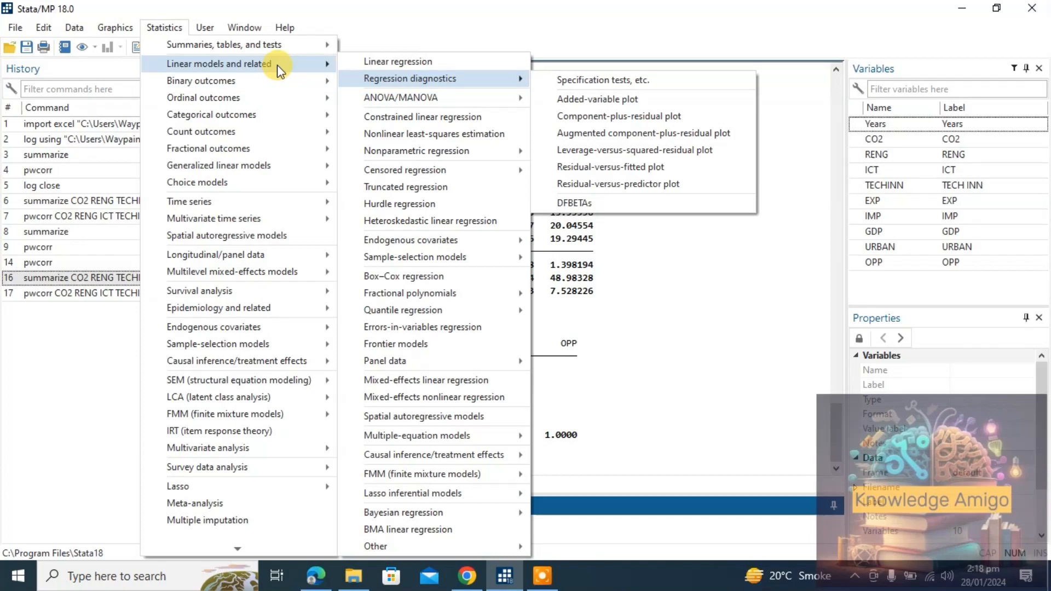
{"action": "left_click", "coordinate": [399, 65]}
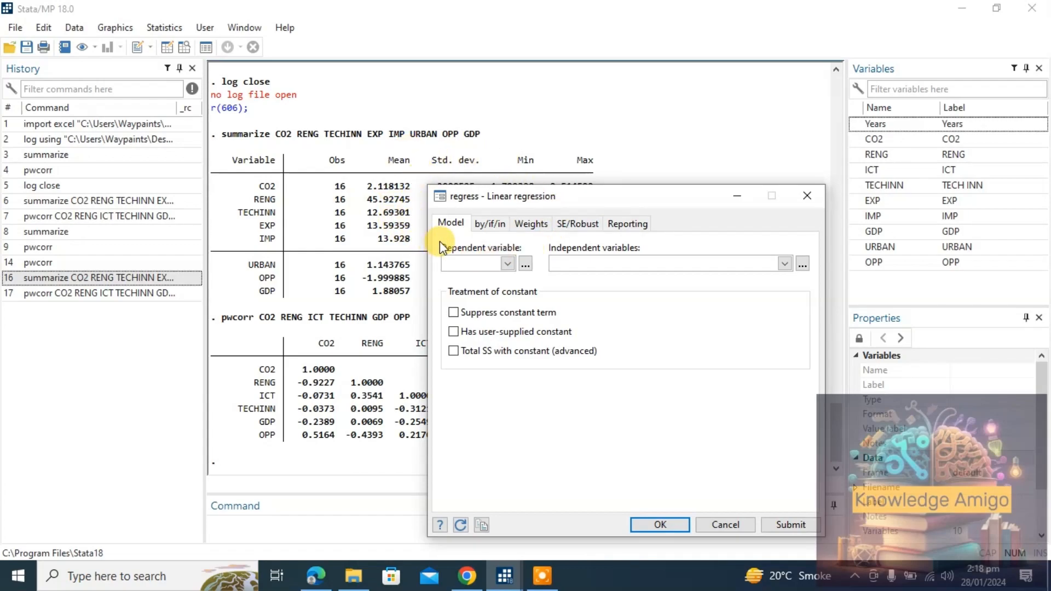
{"action": "left_click", "coordinate": [508, 263]}
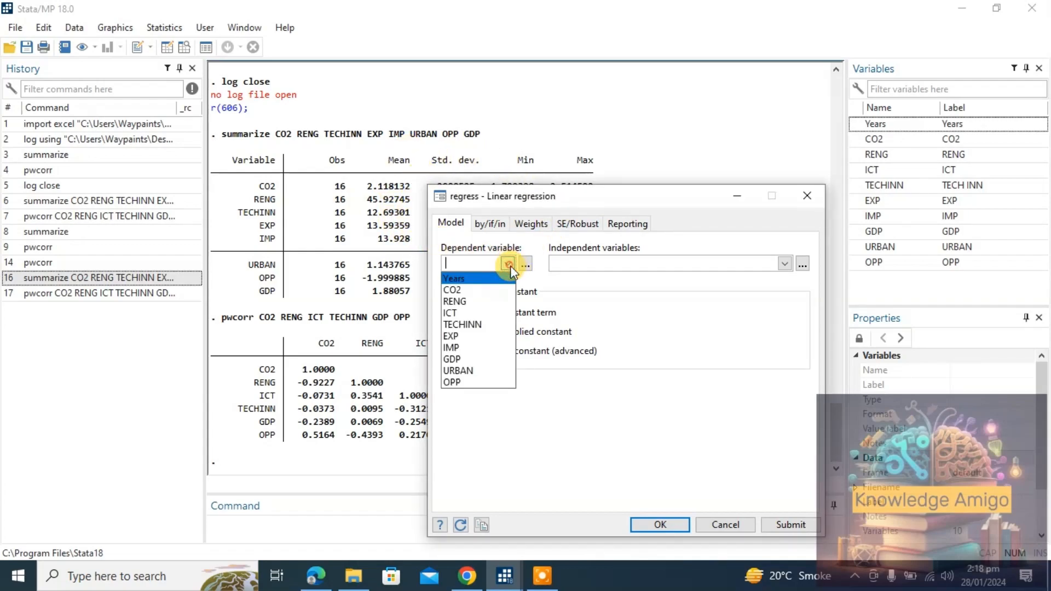
{"action": "left_click", "coordinate": [480, 363]}
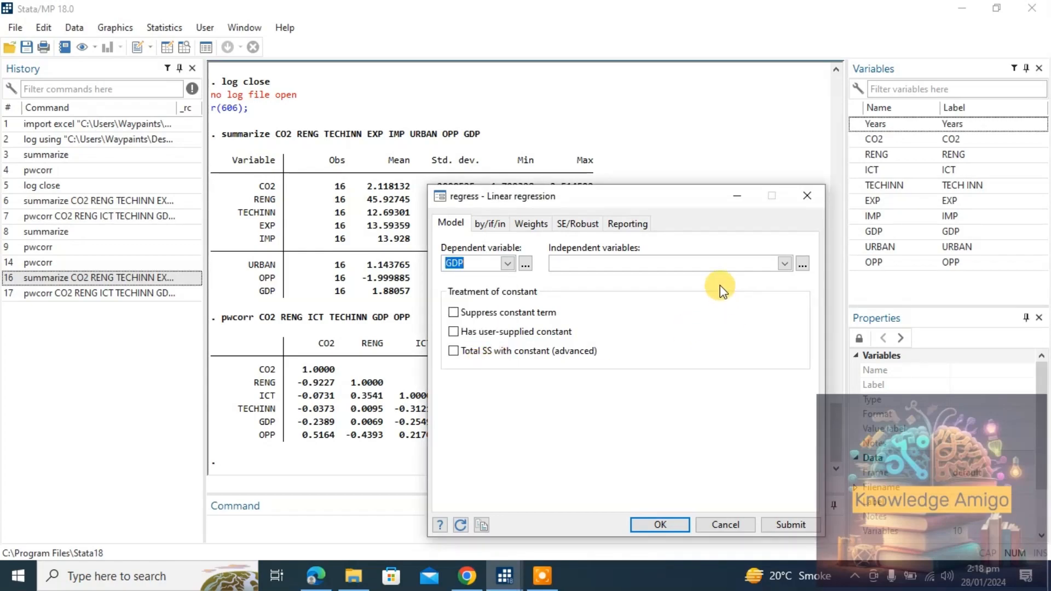
Set CO2, ICT, TECHINN, URBAN and OPP as the independent variables and run the regression.
{"action": "left_click", "coordinate": [786, 262]}
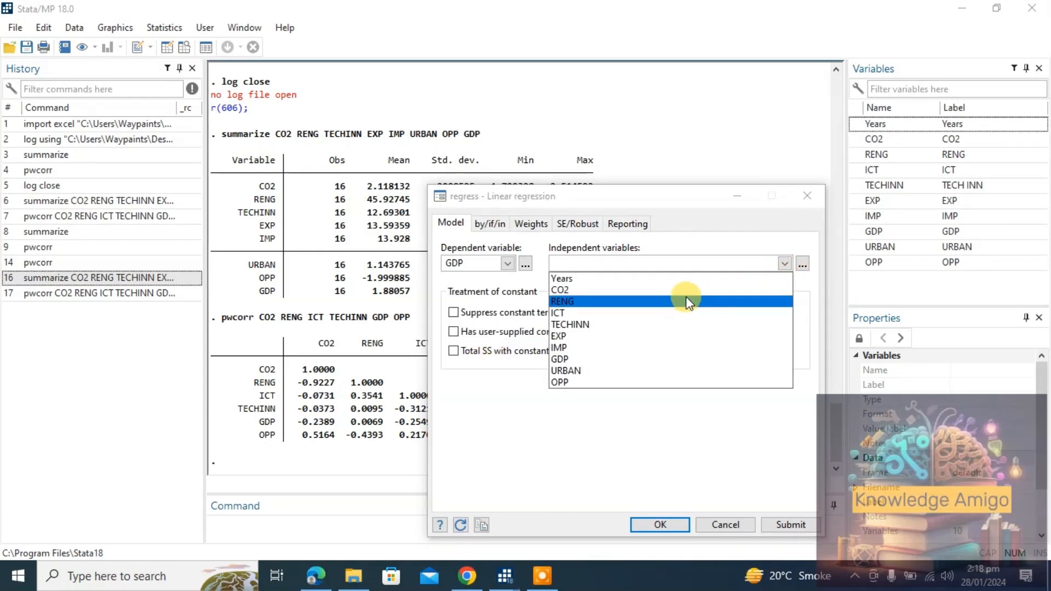
{"action": "left_click", "coordinate": [685, 289]}
{"action": "left_click", "coordinate": [685, 313]}
{"action": "left_click", "coordinate": [685, 325]}
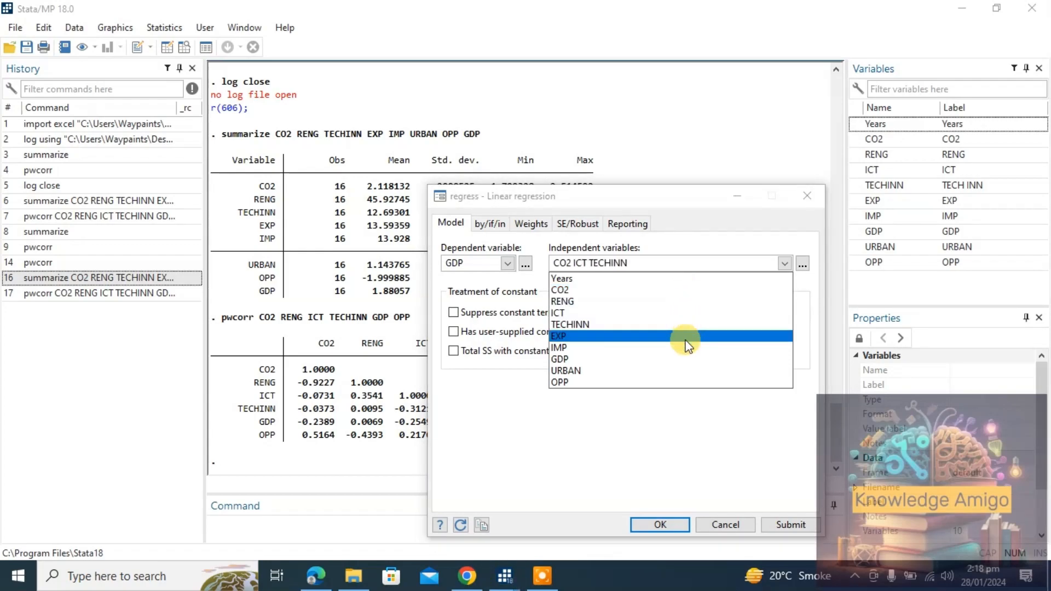
{"action": "left_click", "coordinate": [682, 371]}
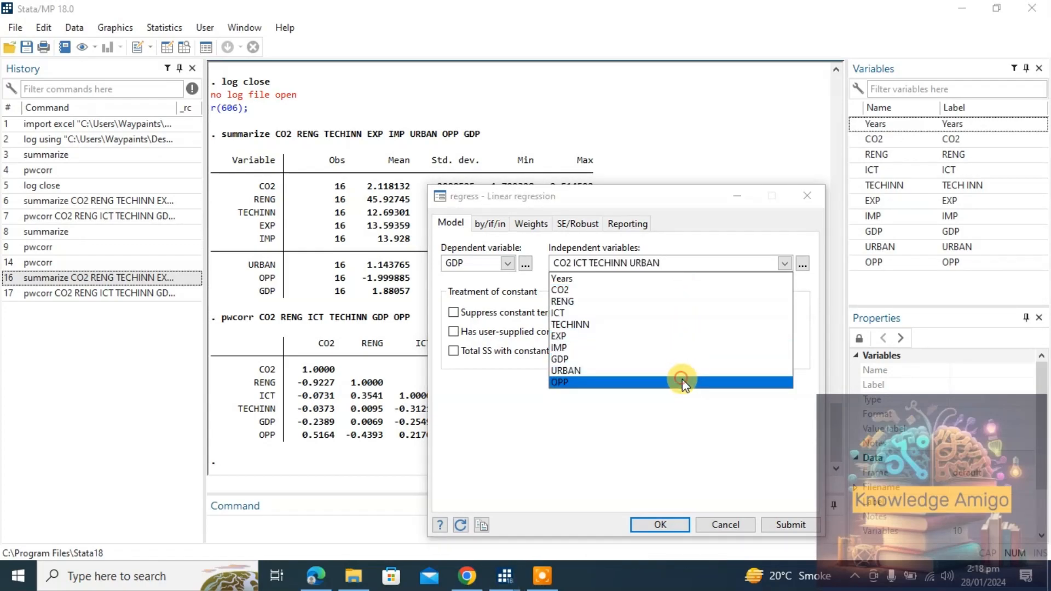
{"action": "left_click", "coordinate": [682, 381]}
{"action": "left_click", "coordinate": [664, 526]}
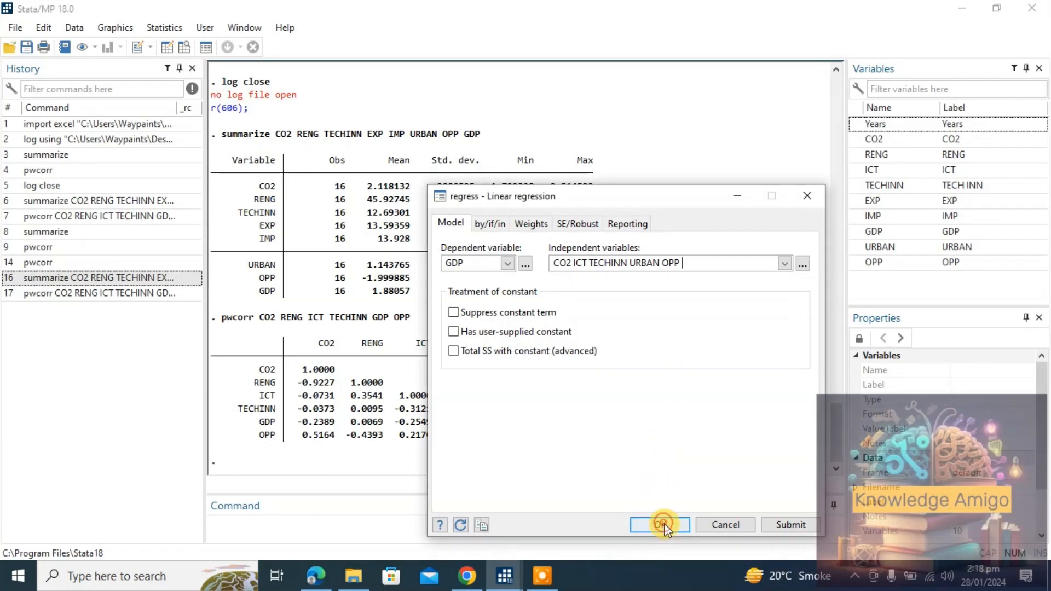
{"action": "left_click", "coordinate": [662, 524]}
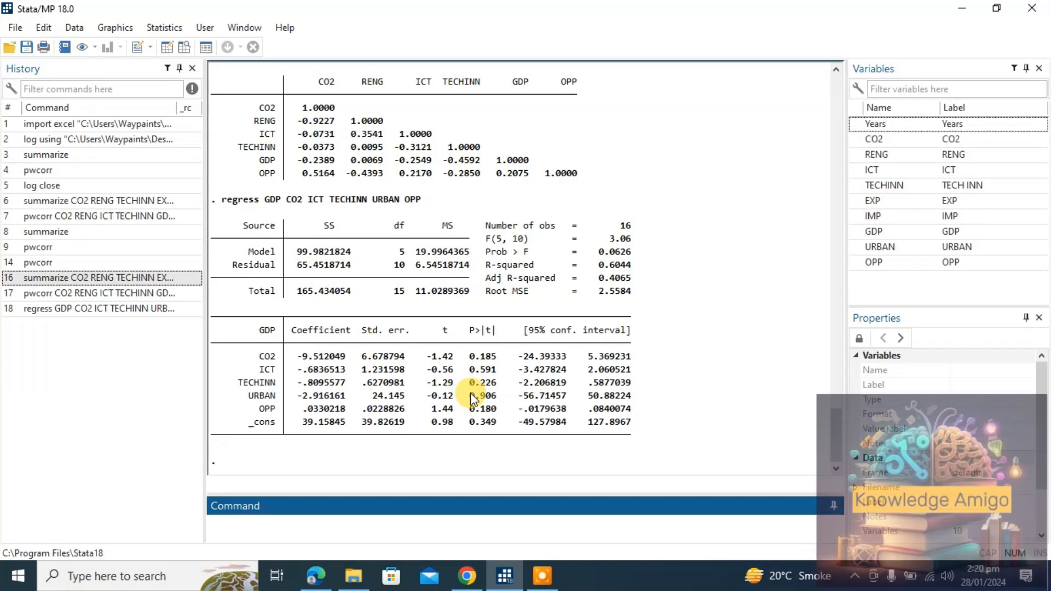
Run the command regress GDP CO2 ICT URBAN OPP, leaving TECHINN out of the model.
{"action": "left_click", "coordinate": [303, 533]}
{"action": "type", "text": "regress"}
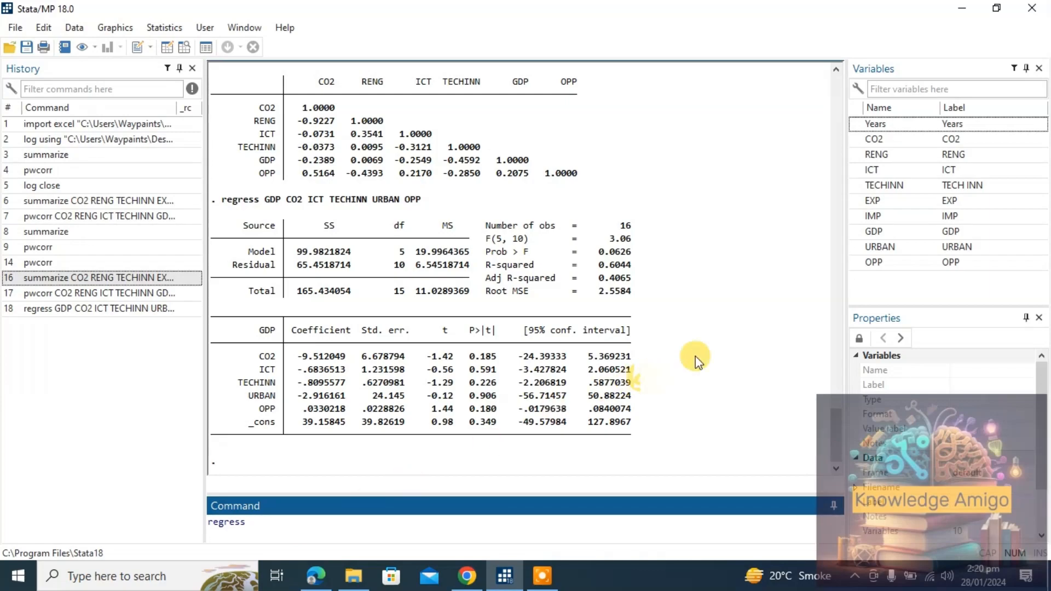
{"action": "double_click", "coordinate": [857, 232]}
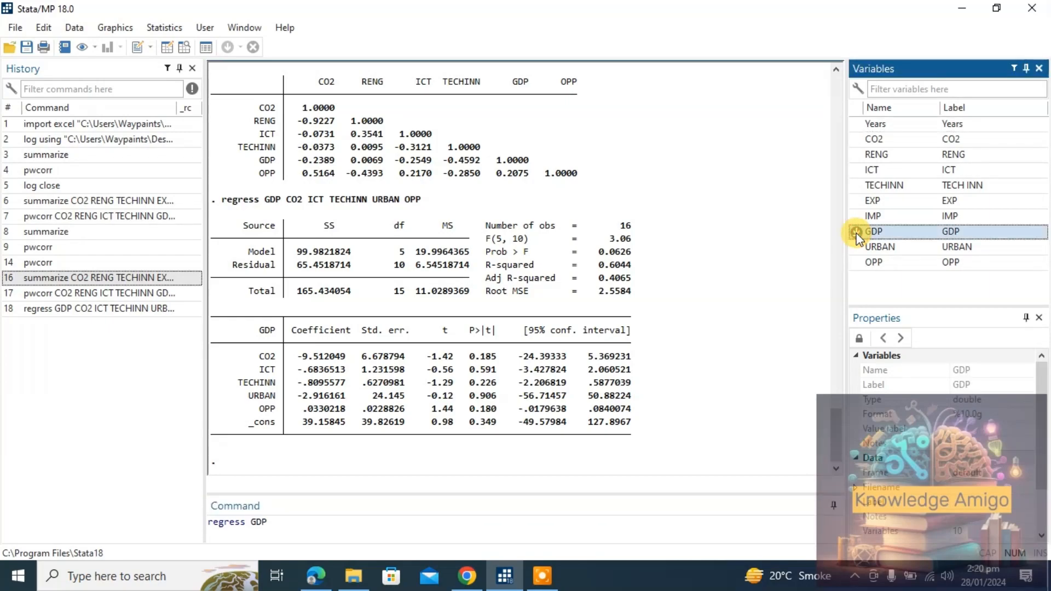
{"action": "double_click", "coordinate": [861, 141]}
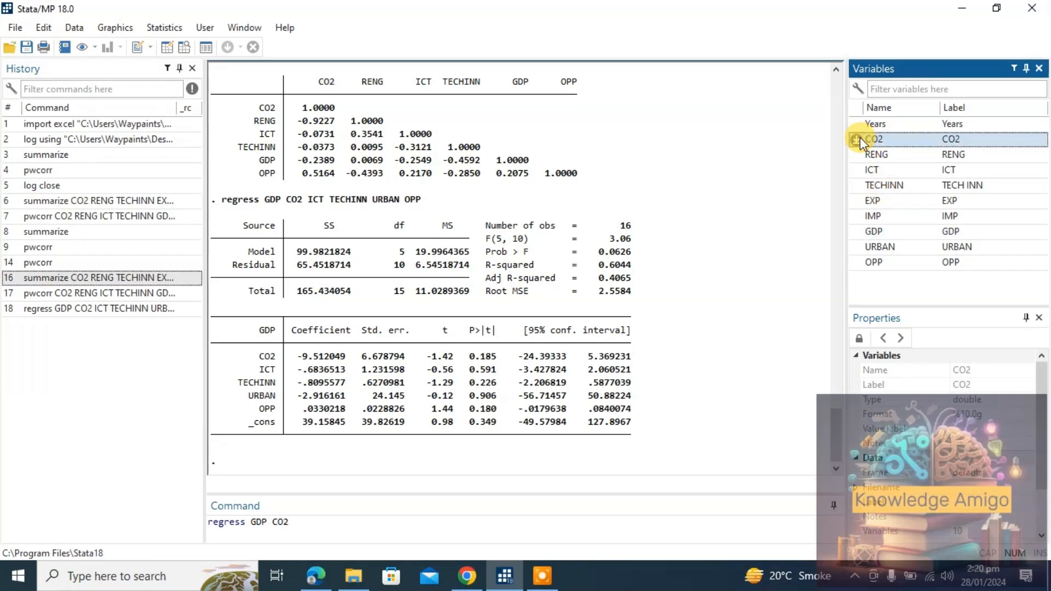
{"action": "double_click", "coordinate": [861, 168]}
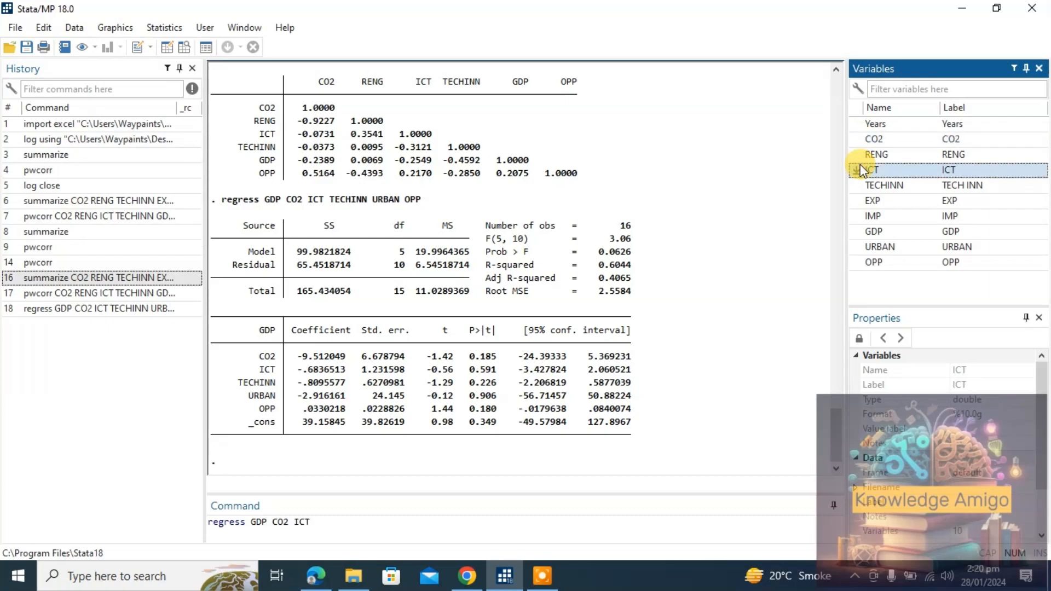
{"action": "double_click", "coordinate": [865, 246]}
{"action": "left_click", "coordinate": [861, 263]}
{"action": "double_click", "coordinate": [861, 265]}
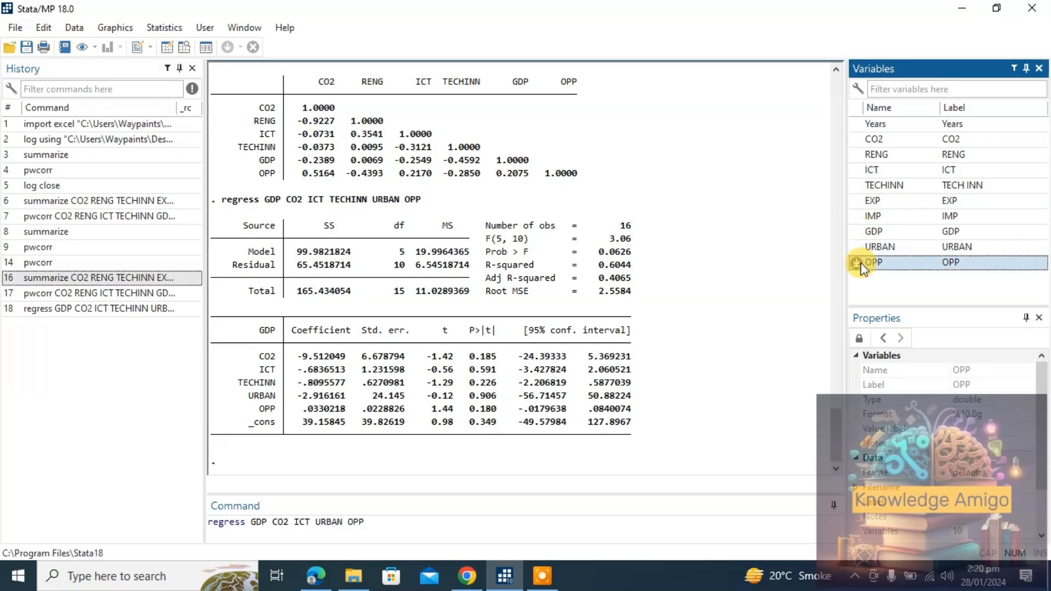
{"action": "key", "text": "Return"}
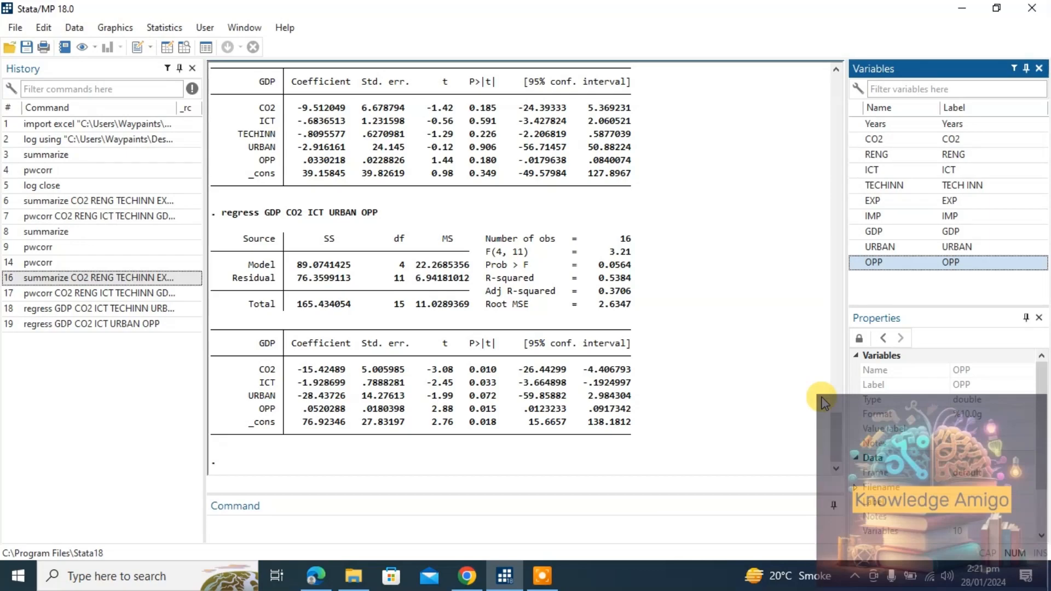
Run the Breusch-Pagan/Cook-Weisberg heteroskedasticity test (hettest) on the fitted values of the regression, keeping the postestimation dialog open.
{"action": "left_click", "coordinate": [159, 28]}
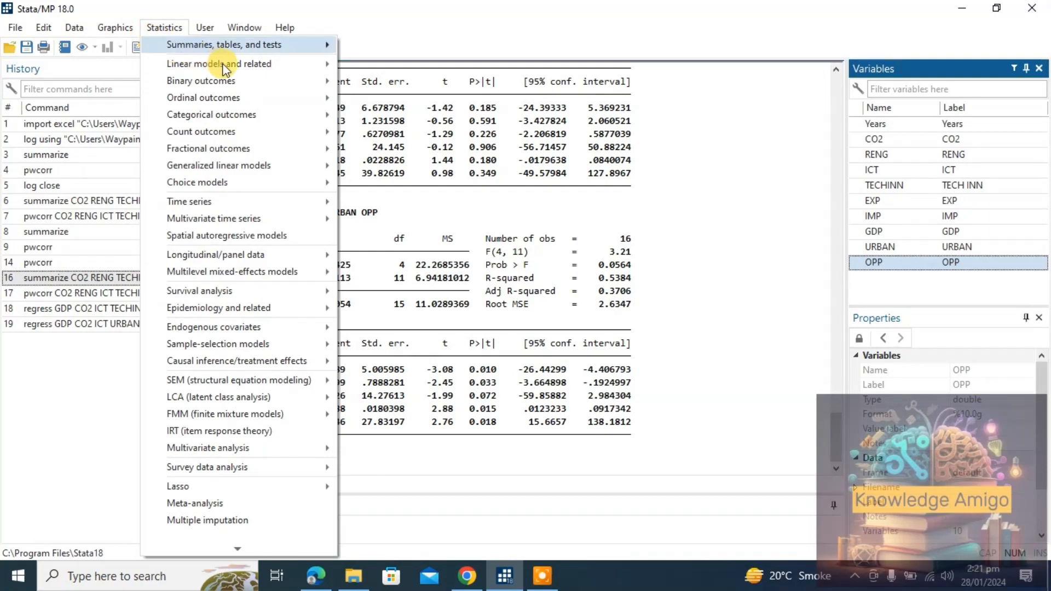
{"action": "mouse_move", "coordinate": [225, 64]}
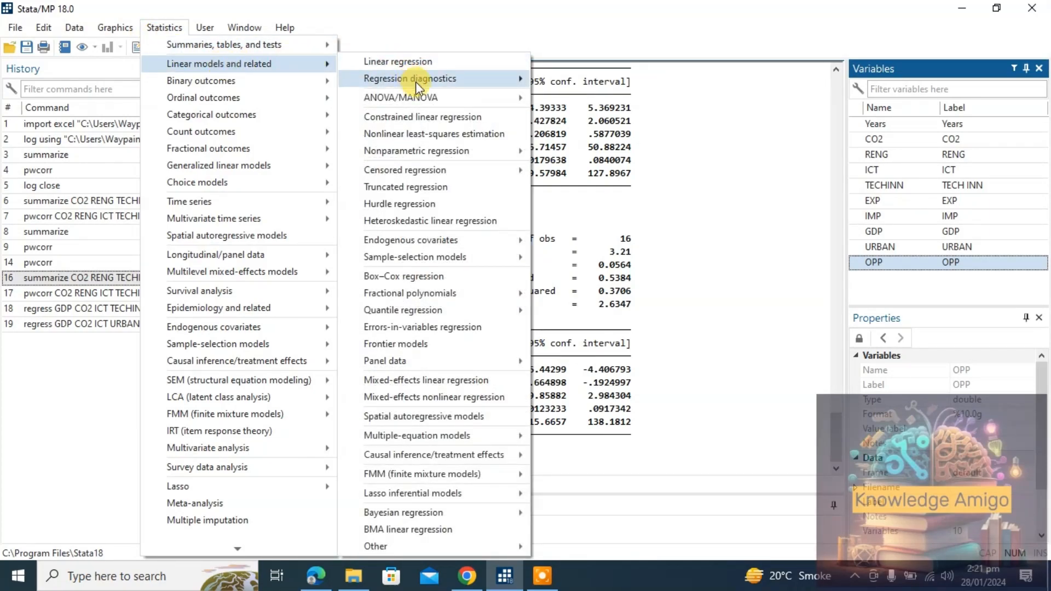
{"action": "mouse_move", "coordinate": [416, 81]}
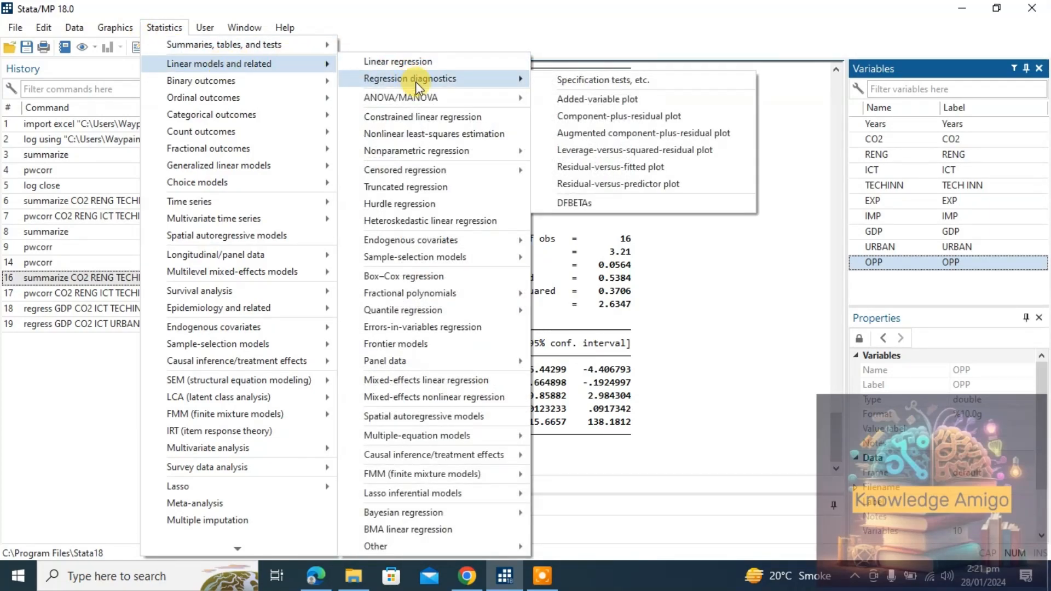
{"action": "left_click", "coordinate": [569, 84]}
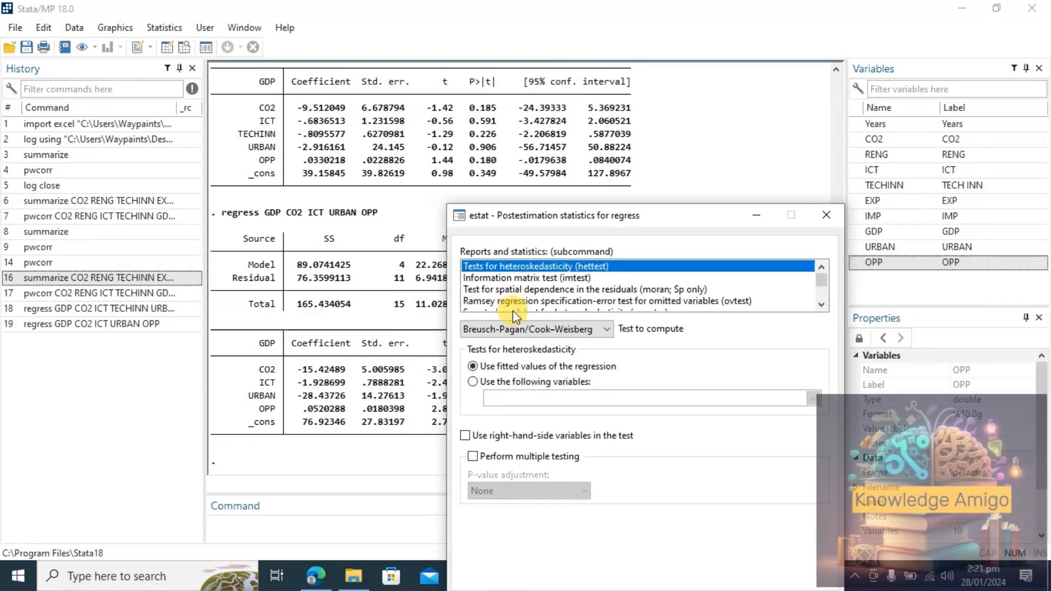
{"action": "left_click_drag", "start_coordinate": [659, 222], "coordinate": [671, 121]}
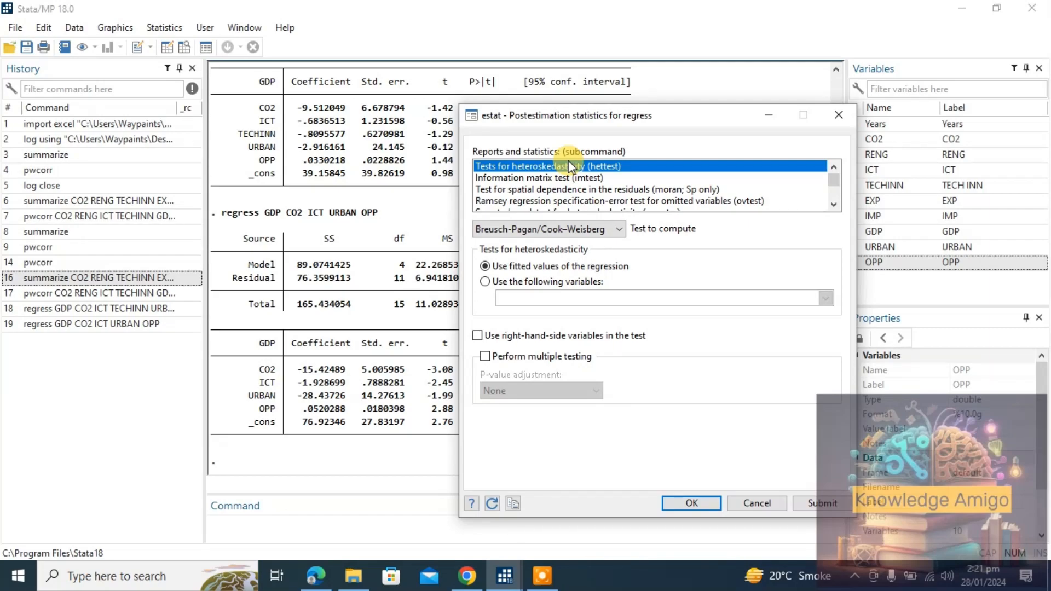
{"action": "left_click", "coordinate": [845, 503]}
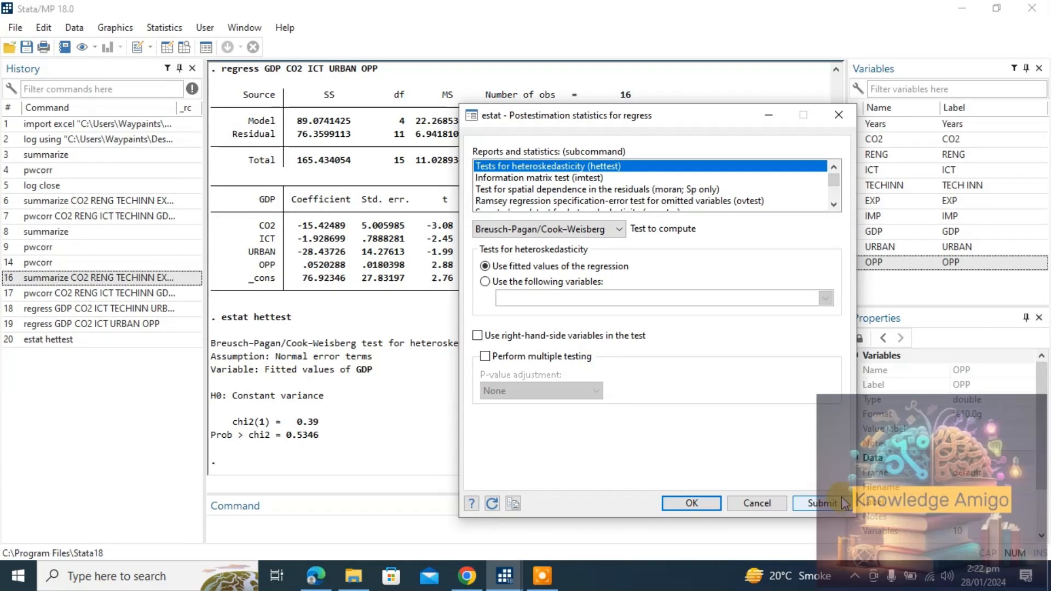
Look through the available postestimation reports and statistics for the regression.
{"action": "left_click", "coordinate": [833, 207]}
{"action": "left_click", "coordinate": [832, 207]}
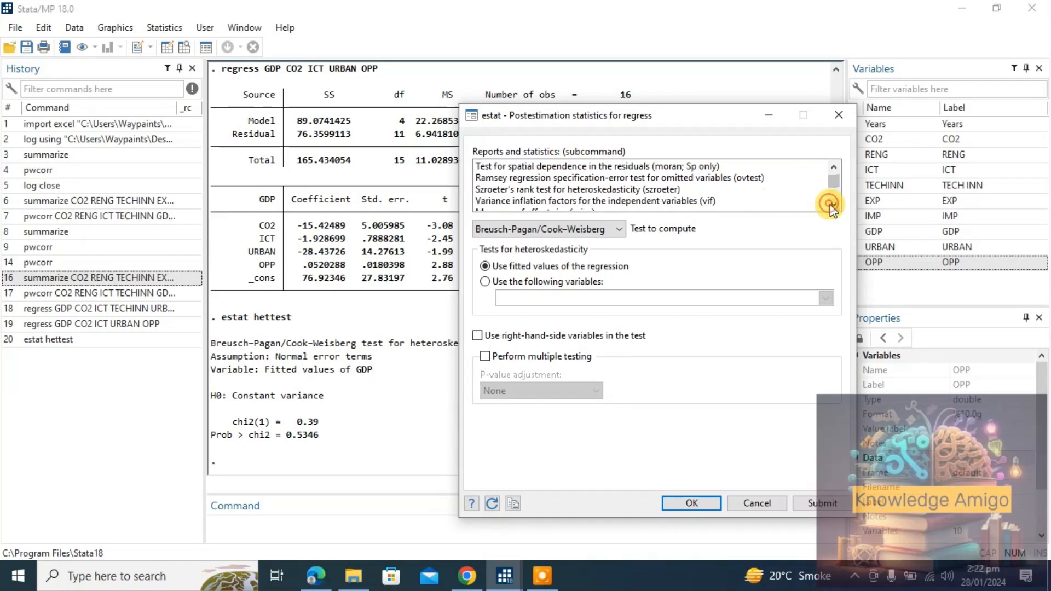
{"action": "left_click", "coordinate": [833, 205]}
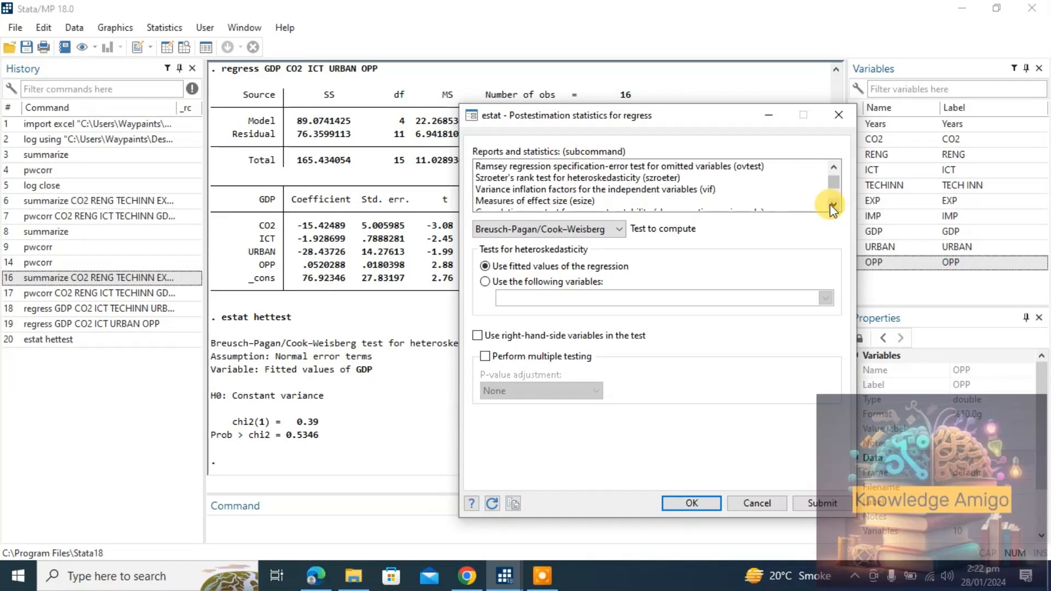
{"action": "left_click", "coordinate": [832, 176]}
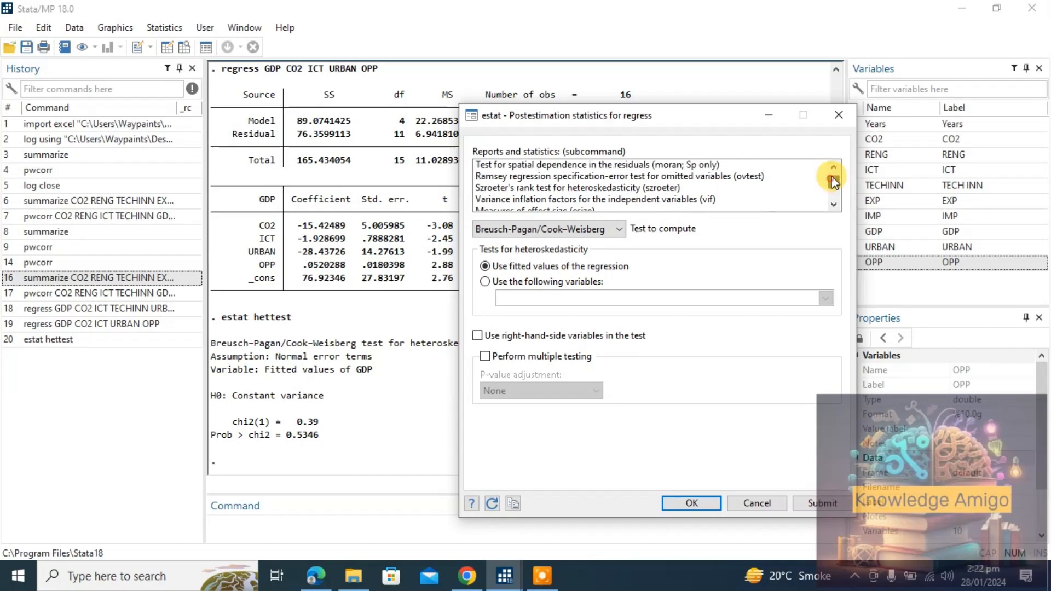
{"action": "left_click", "coordinate": [832, 176]}
{"action": "left_click", "coordinate": [832, 177]}
{"action": "scroll", "coordinate": [614, 189], "scroll_direction": "down", "scroll_amount": 1}
{"action": "scroll", "coordinate": [739, 205], "scroll_direction": "down", "scroll_amount": 2}
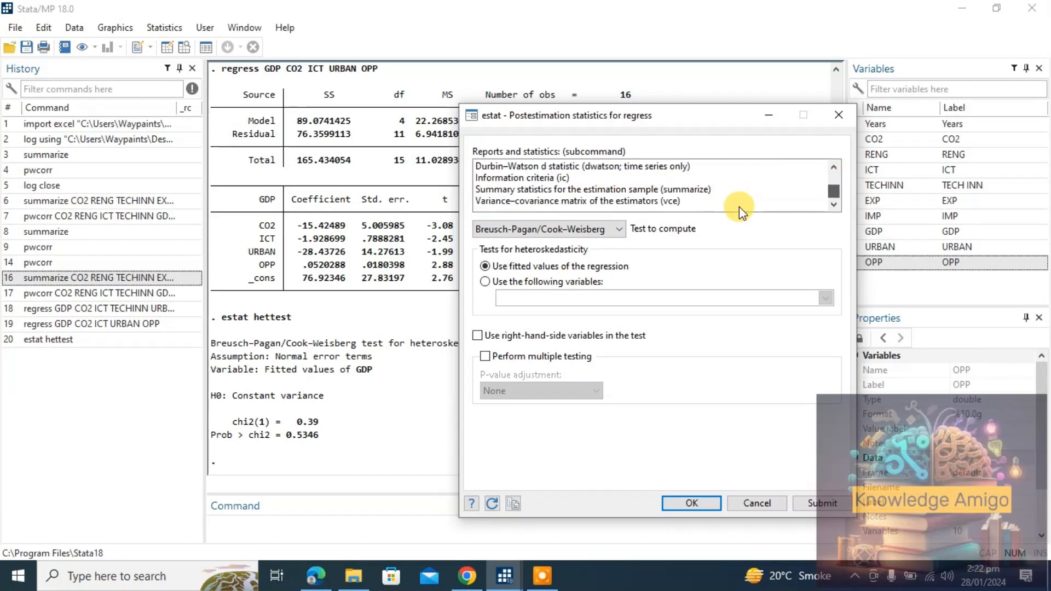
{"action": "scroll", "coordinate": [723, 208], "scroll_direction": "up", "scroll_amount": 2}
{"action": "scroll", "coordinate": [725, 180], "scroll_direction": "up", "scroll_amount": 1}
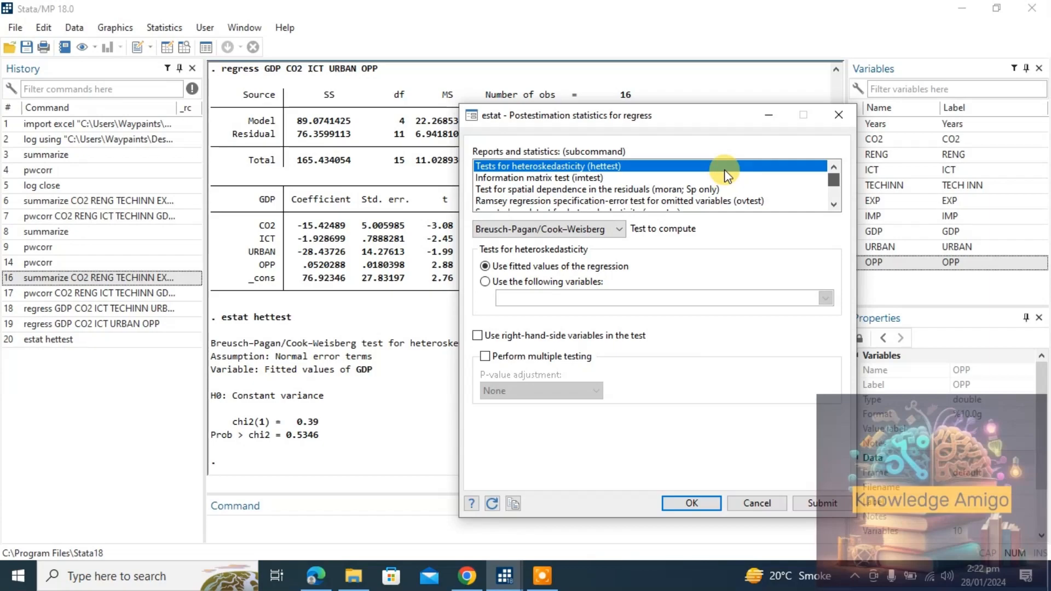
{"action": "scroll", "coordinate": [690, 189], "scroll_direction": "down", "scroll_amount": 3}
{"action": "scroll", "coordinate": [827, 170], "scroll_direction": "up", "scroll_amount": 3}
Run the Ramsey regression specification-error test for omitted variables (ovtest), keeping the postestimation dialog open.
{"action": "left_click", "coordinate": [836, 206]}
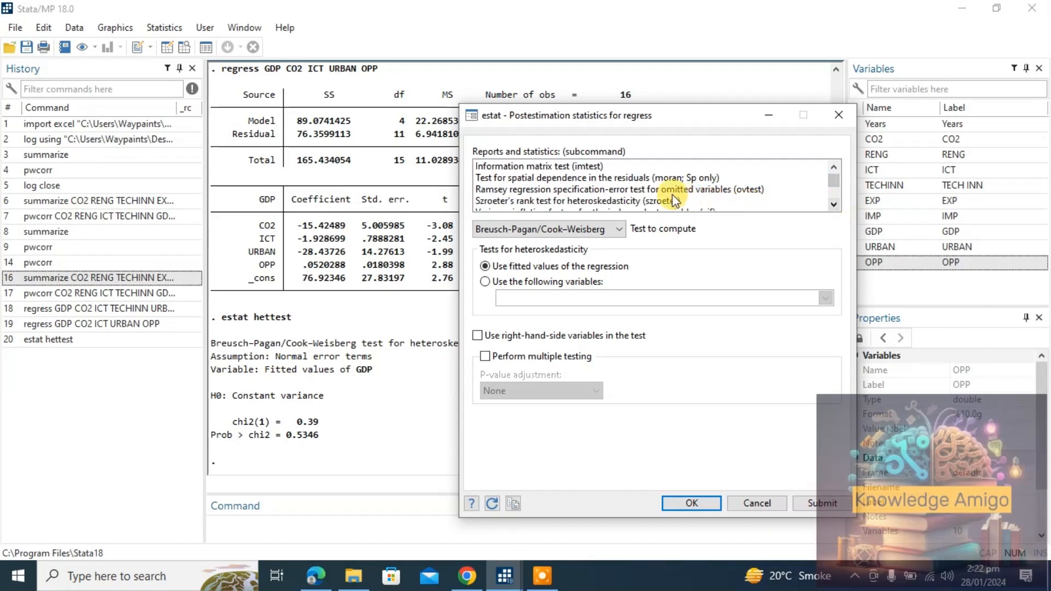
{"action": "left_click", "coordinate": [642, 189]}
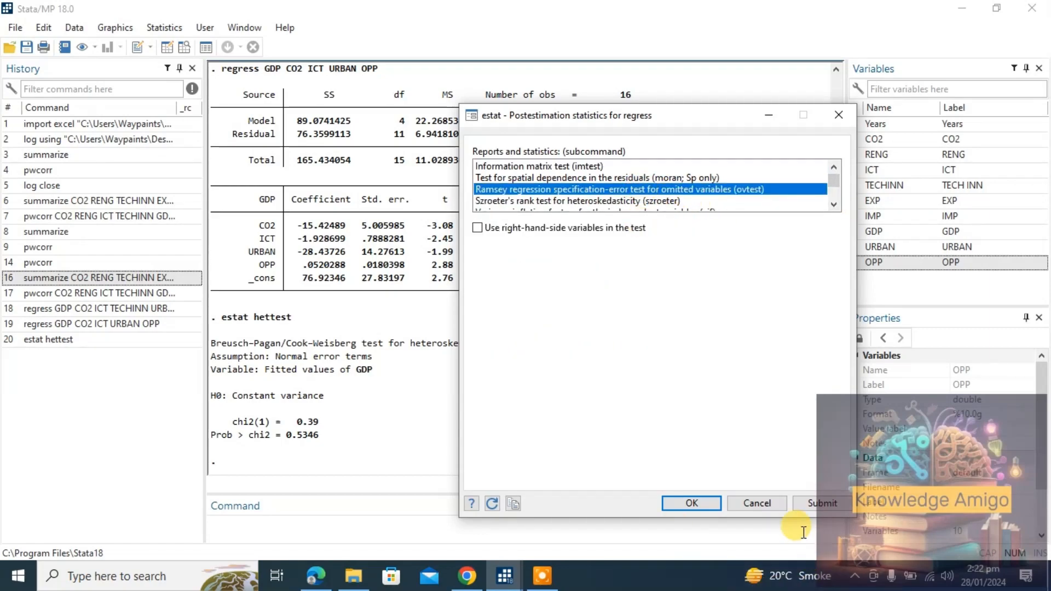
{"action": "left_click", "coordinate": [822, 503]}
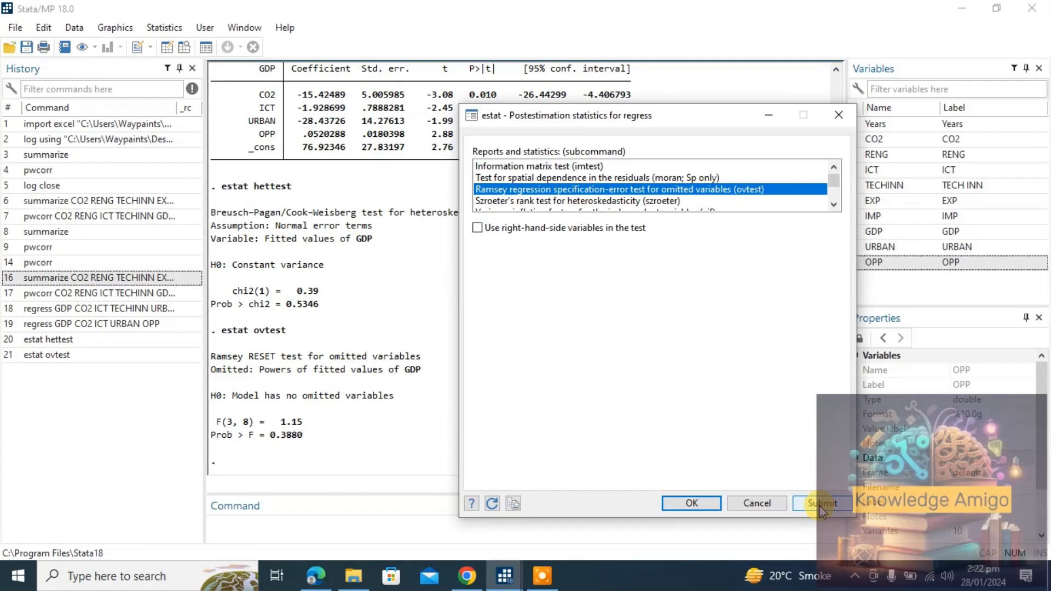
Compute the variance inflation factors (vif) for the regression's independent variables, keeping the postestimation dialog open.
{"action": "left_click", "coordinate": [832, 204]}
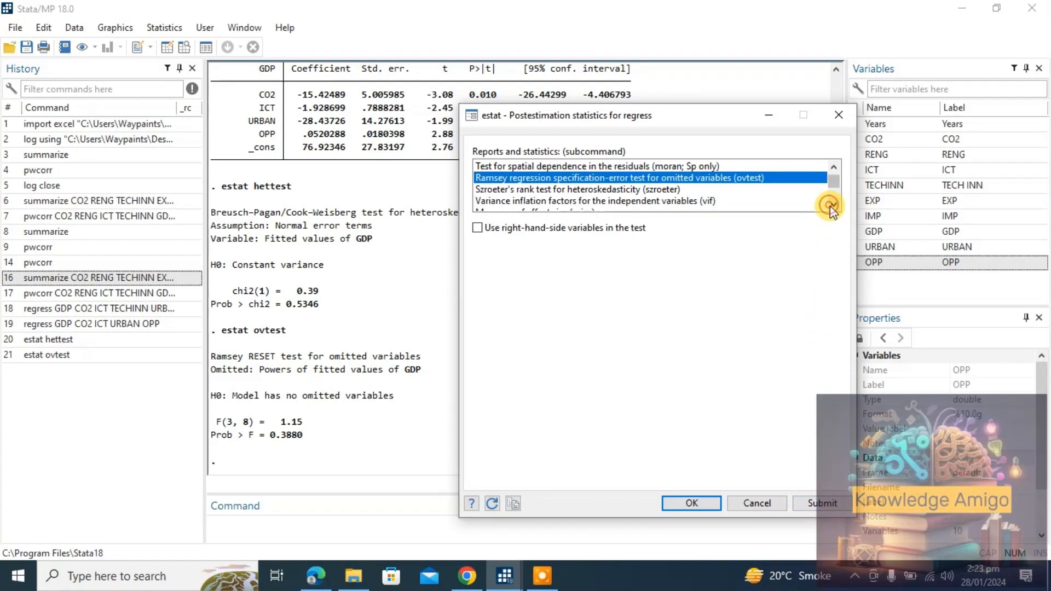
{"action": "key", "text": "super+c"}
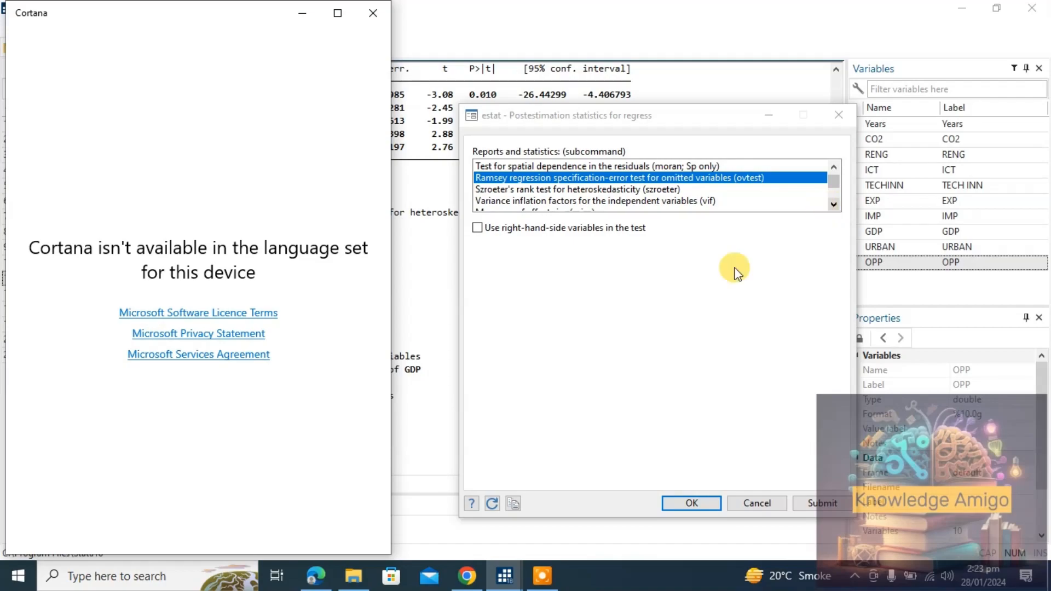
{"action": "left_click", "coordinate": [372, 12]}
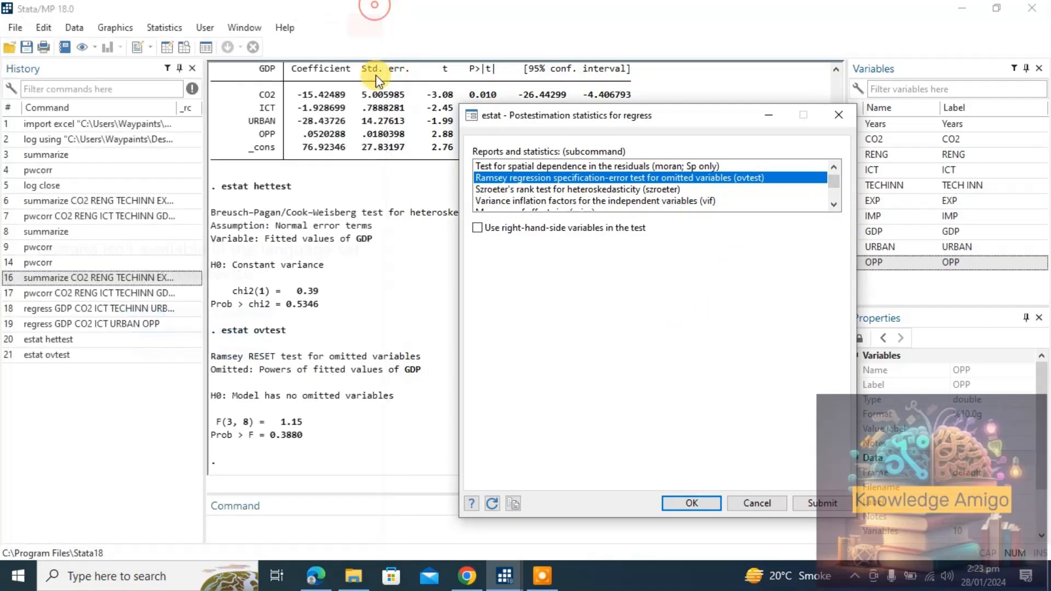
{"action": "left_click", "coordinate": [629, 201]}
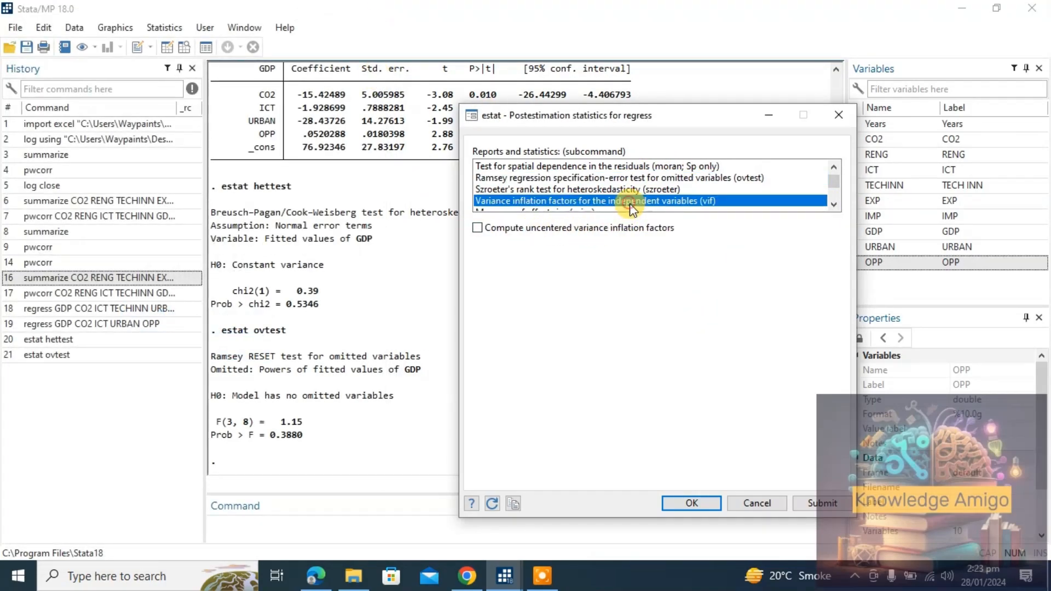
{"action": "left_click", "coordinate": [805, 508]}
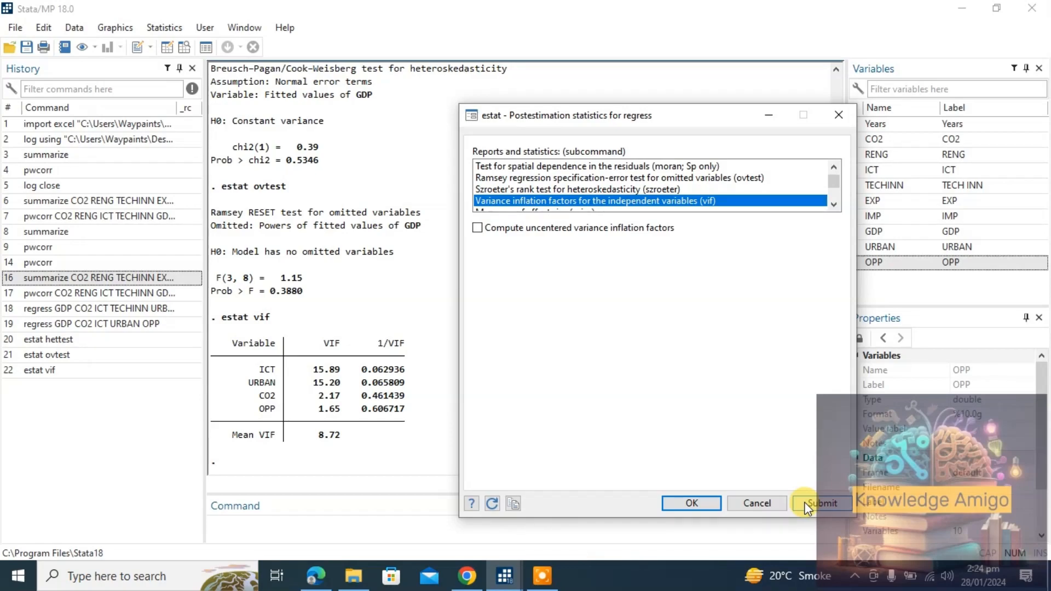
Try to run the Durbin–Watson d statistic (dwatson) for the regression, keeping the postestimation dialog open.
{"action": "left_click", "coordinate": [831, 205]}
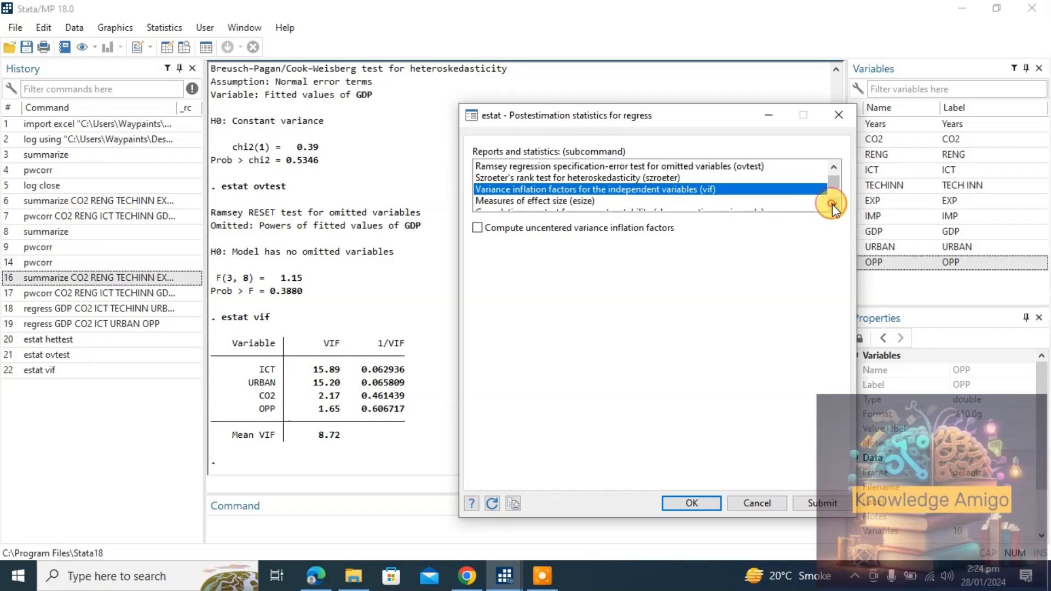
{"action": "left_click", "coordinate": [832, 205]}
{"action": "left_click", "coordinate": [832, 205]}
{"action": "left_click", "coordinate": [832, 205]}
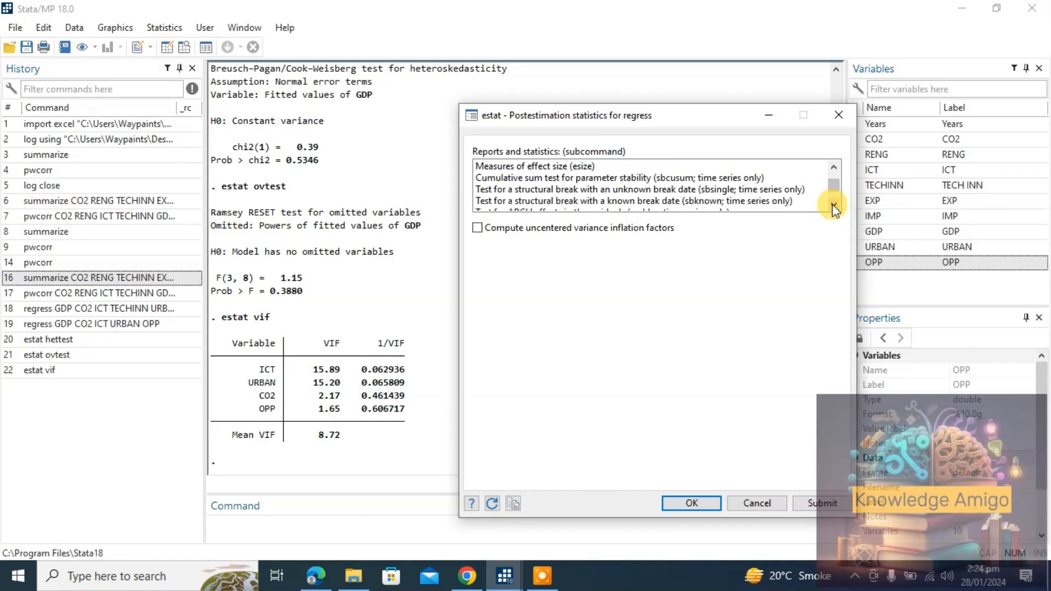
{"action": "left_click", "coordinate": [833, 205]}
{"action": "left_click", "coordinate": [833, 204]}
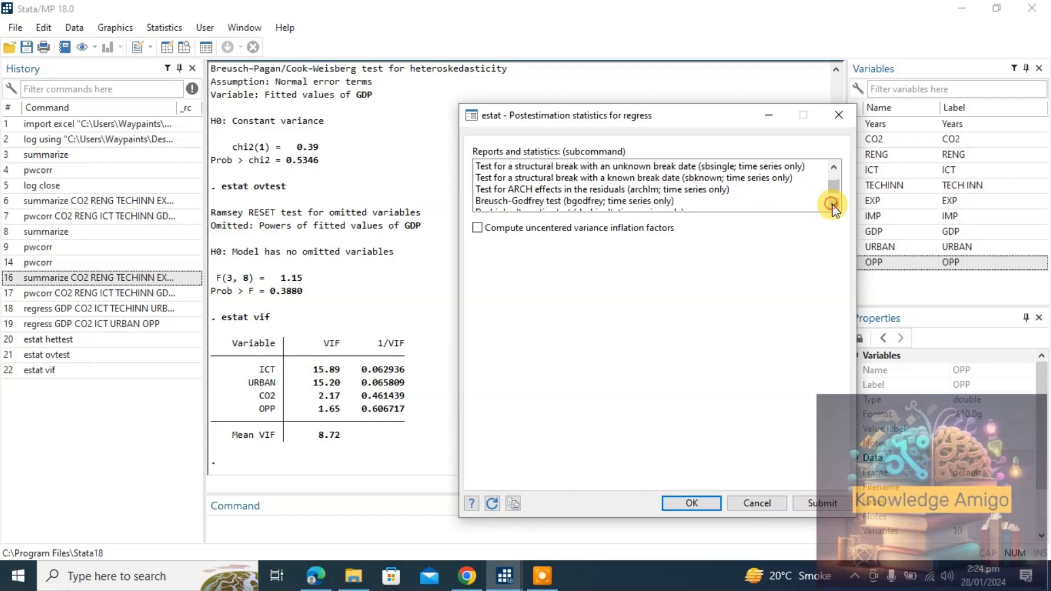
{"action": "left_click", "coordinate": [832, 205]}
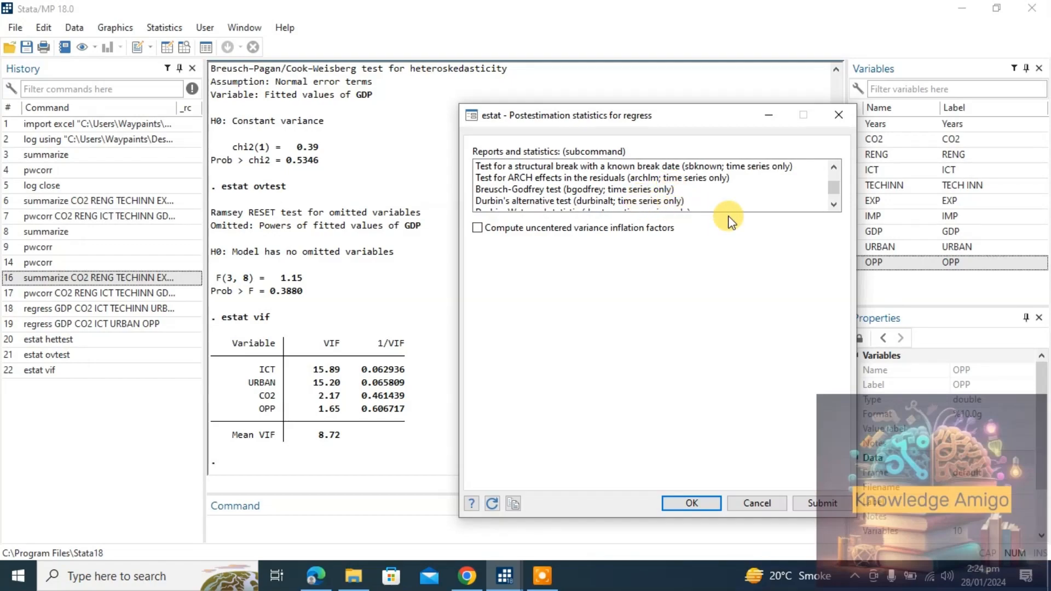
{"action": "left_click", "coordinate": [657, 201]}
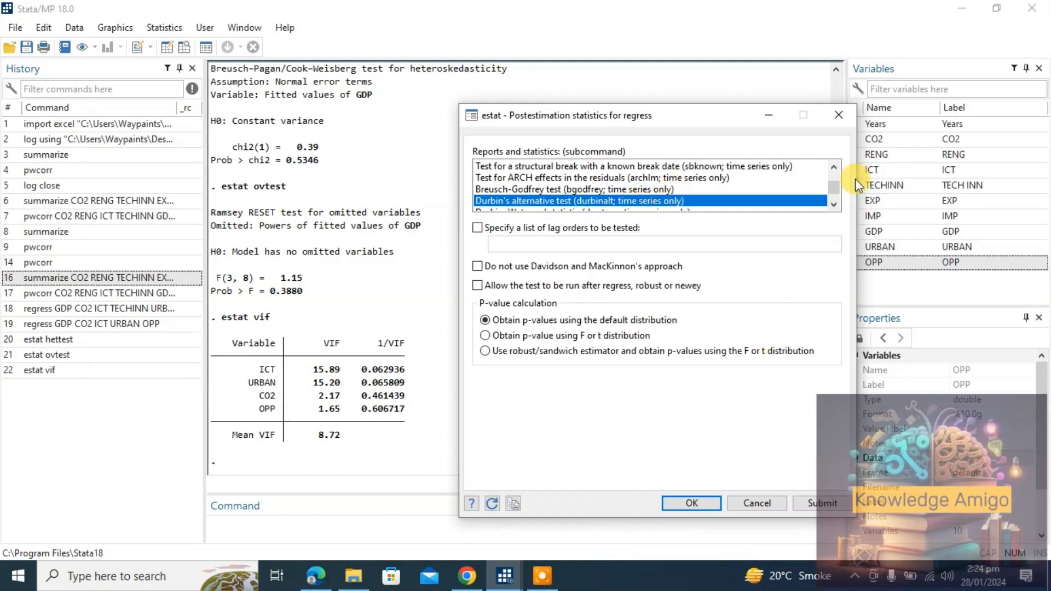
{"action": "left_click", "coordinate": [837, 205]}
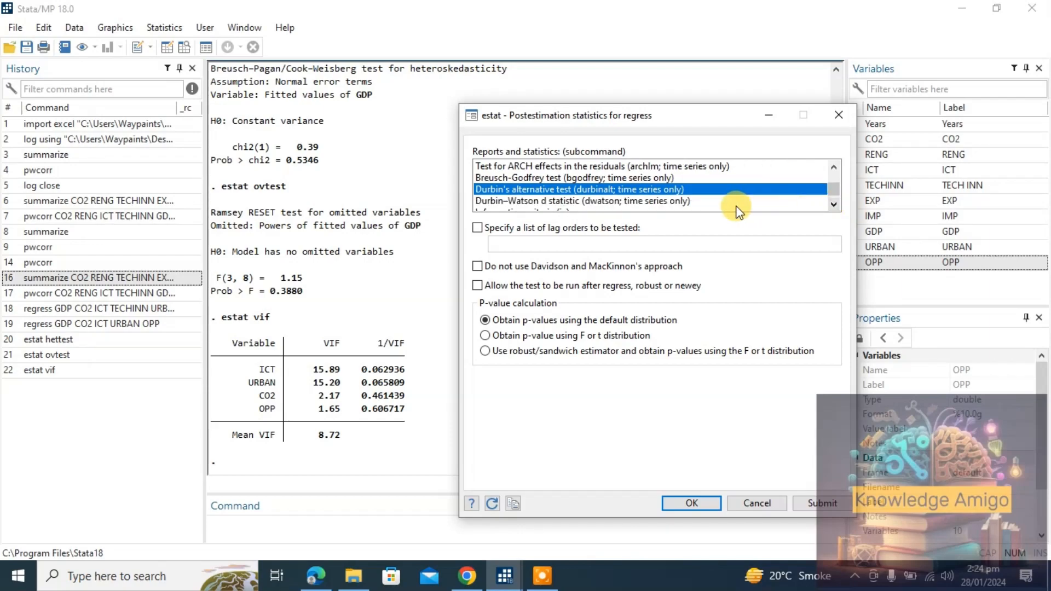
{"action": "left_click", "coordinate": [676, 200]}
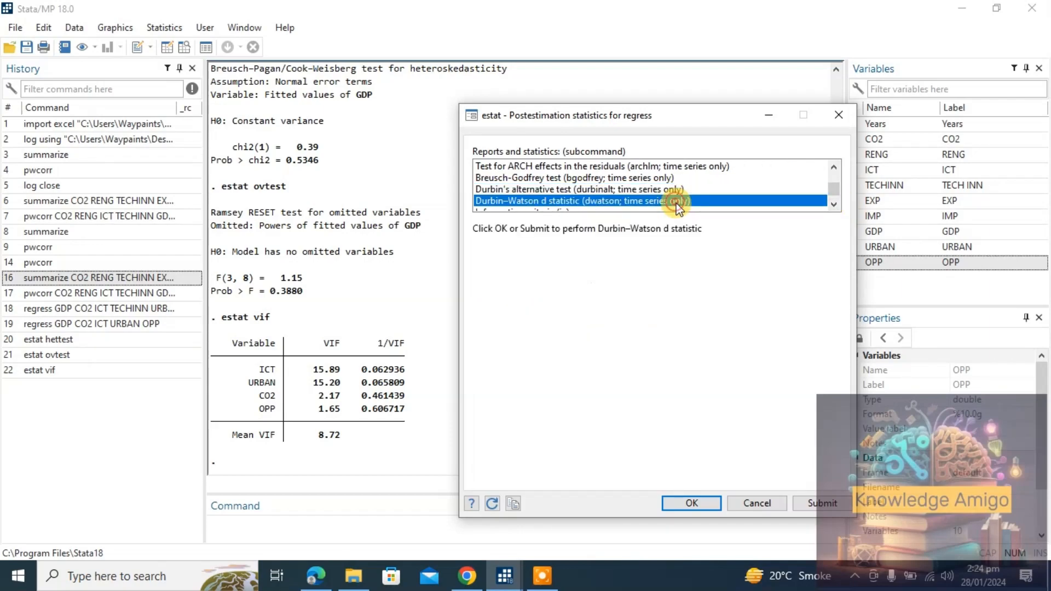
{"action": "left_click", "coordinate": [823, 504]}
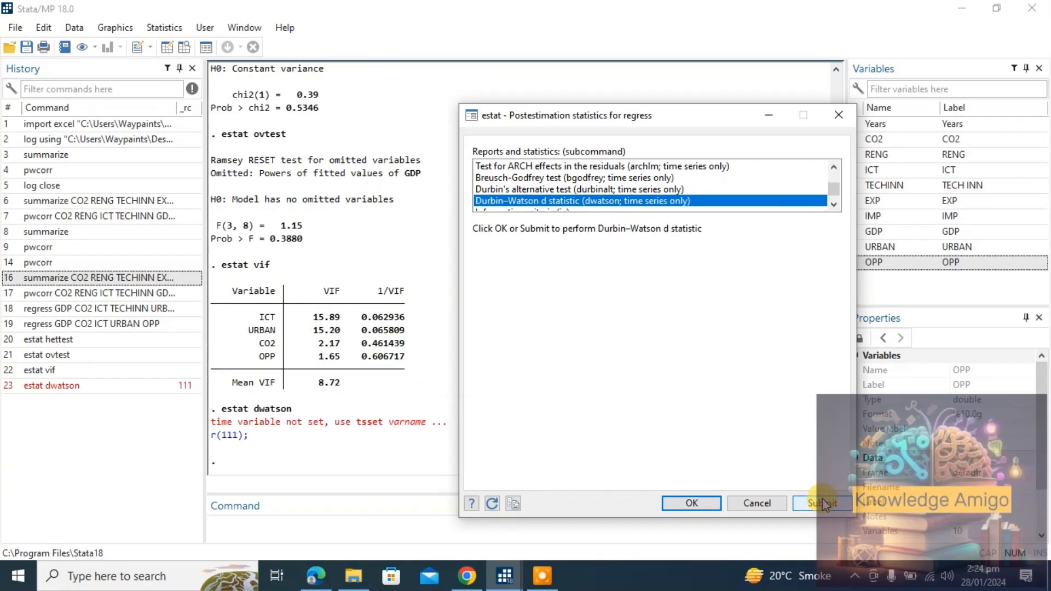